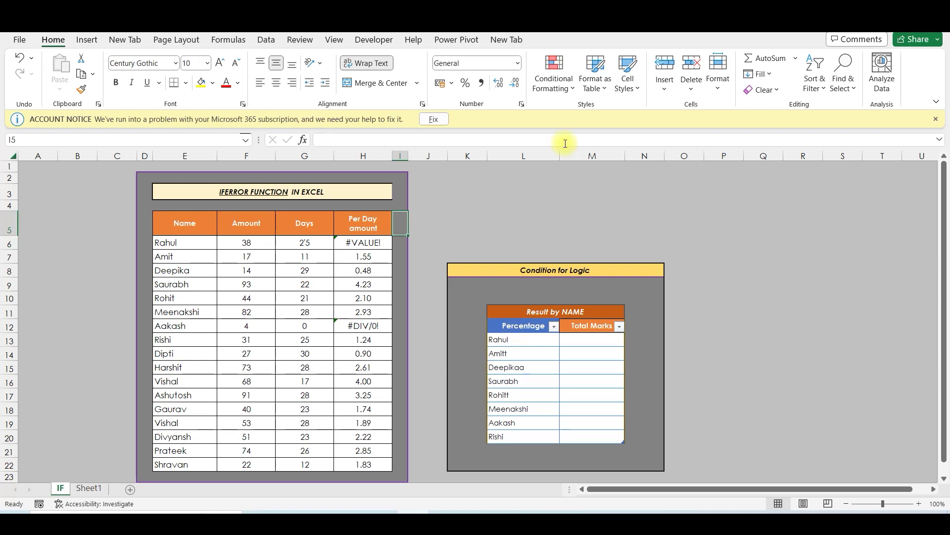
# Step: Examine the list of IFERROR-handled errors on Sheet1 and the Per Day amount formulas with errors in H6 and H12 on the IF sheet
pyautogui.click(84, 489)
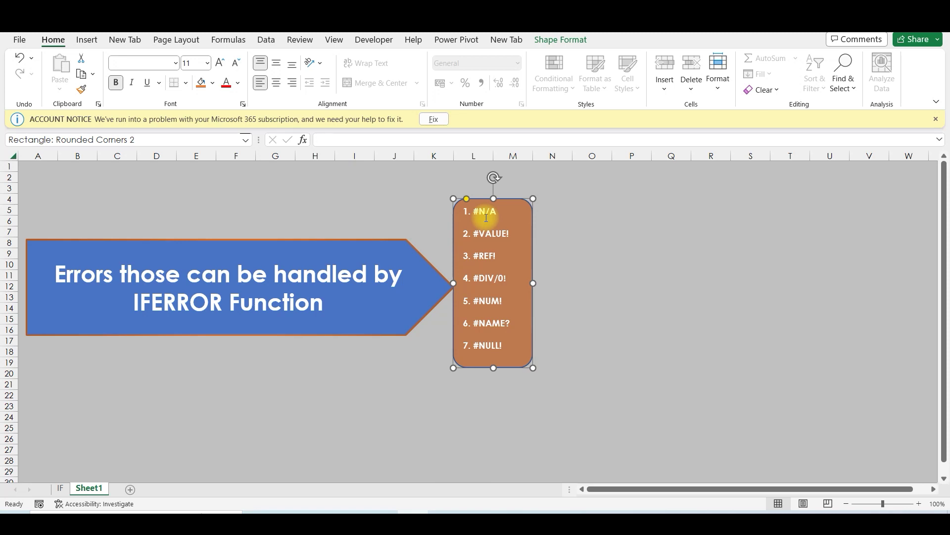
pyautogui.click(60, 488)
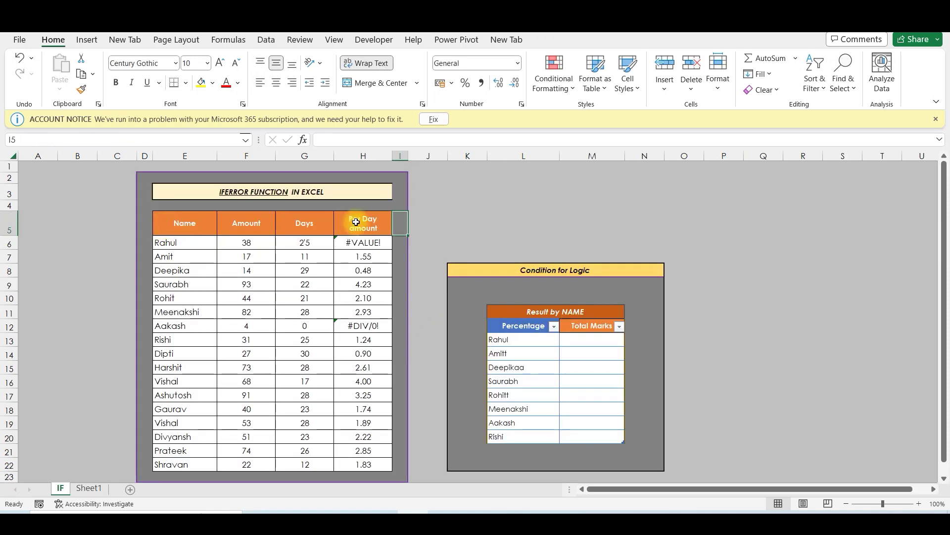
pyautogui.click(380, 243)
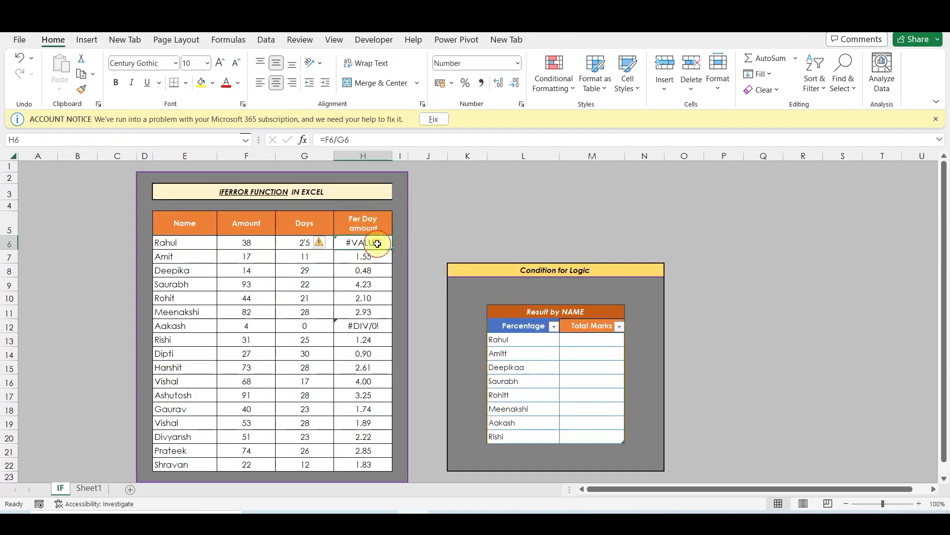
pyautogui.click(381, 326)
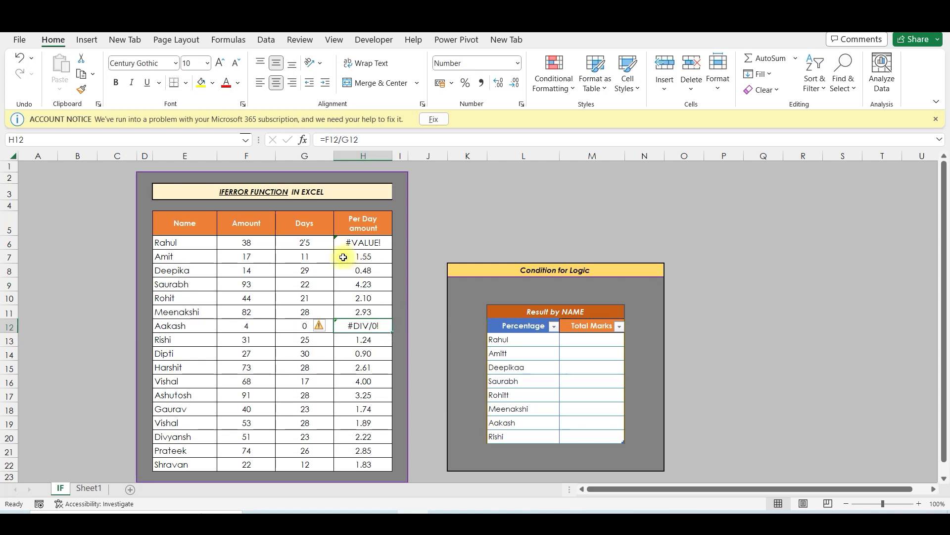
pyautogui.click(305, 244)
pyautogui.click(358, 244)
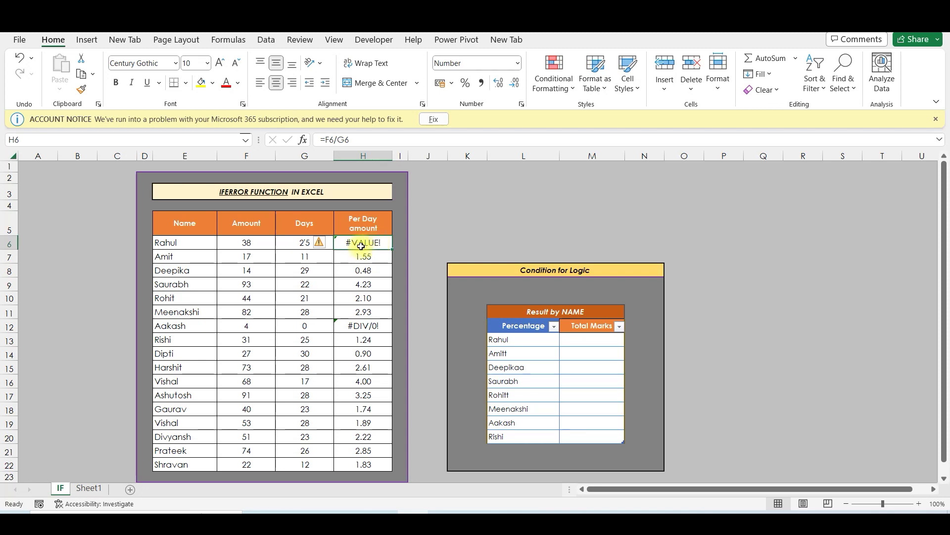
pyautogui.moveTo(364, 243); pyautogui.dragTo(374, 463)
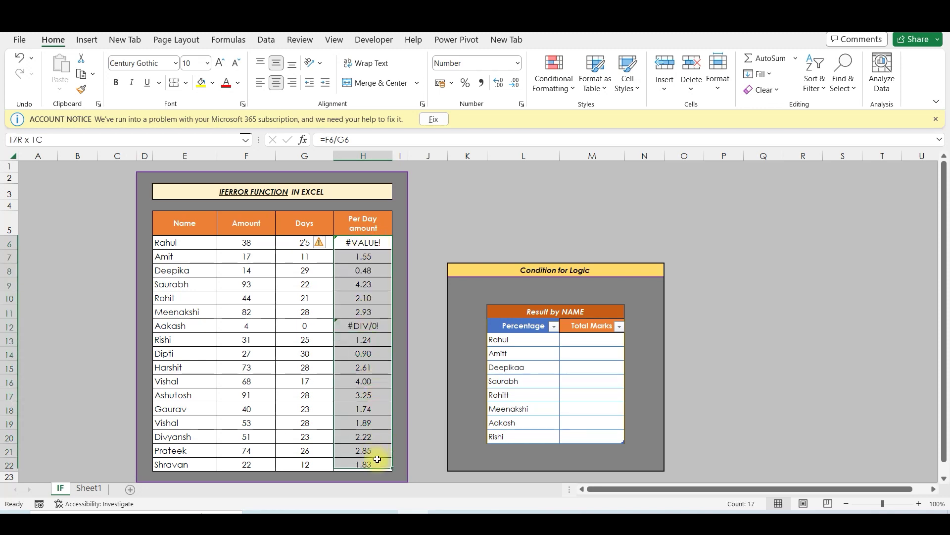
pyautogui.click(363, 245)
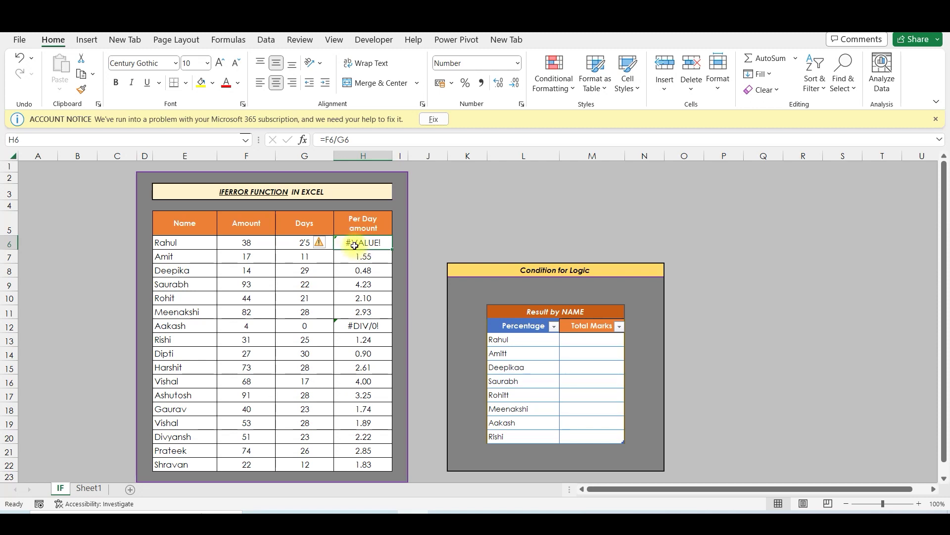
# Step: Wrap the Per Day amount formula in H6 in an IFERROR function, re-entering F6/G6 as its value argument
pyautogui.doubleClick(355, 245)
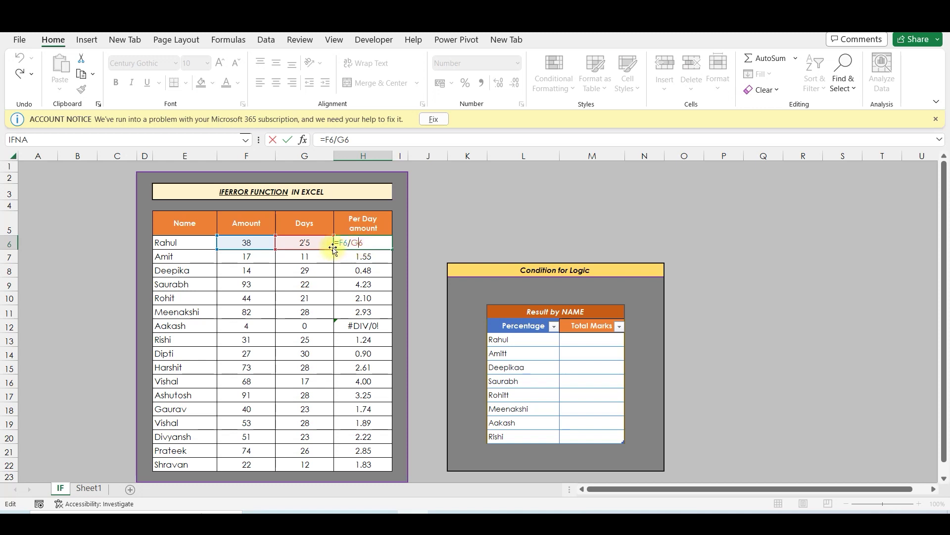
pyautogui.click(338, 244)
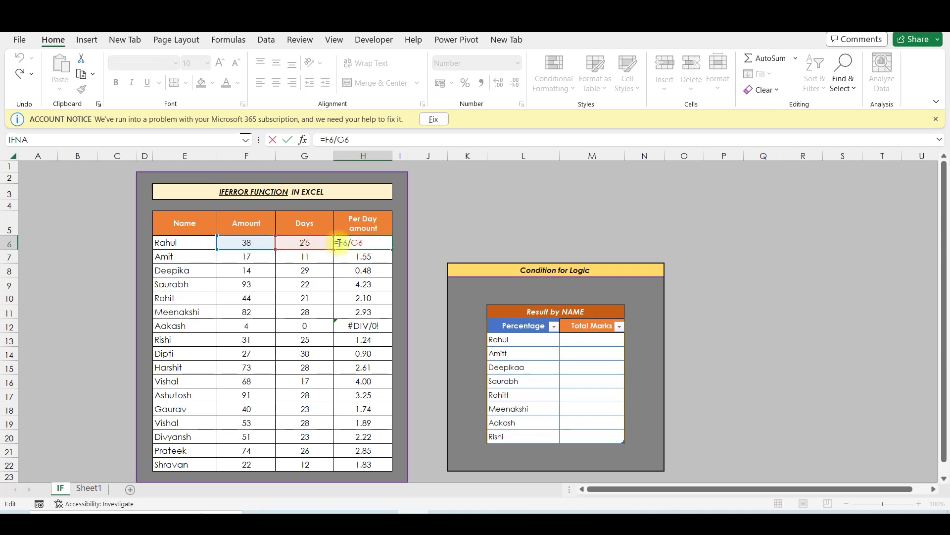
pyautogui.write('ife')
pyautogui.press('Tab')
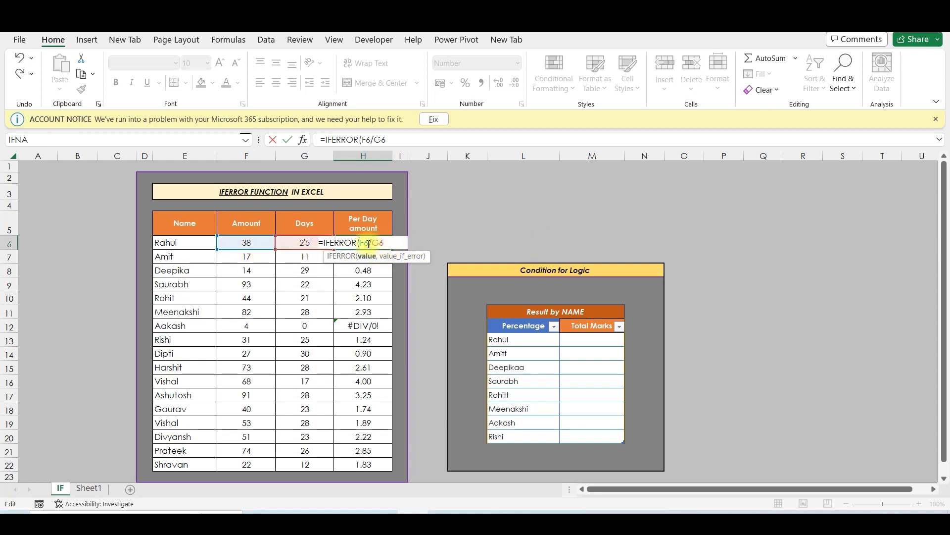
pyautogui.moveTo(359, 243); pyautogui.dragTo(387, 244)
pyautogui.press('BackSpace')
pyautogui.click(261, 242)
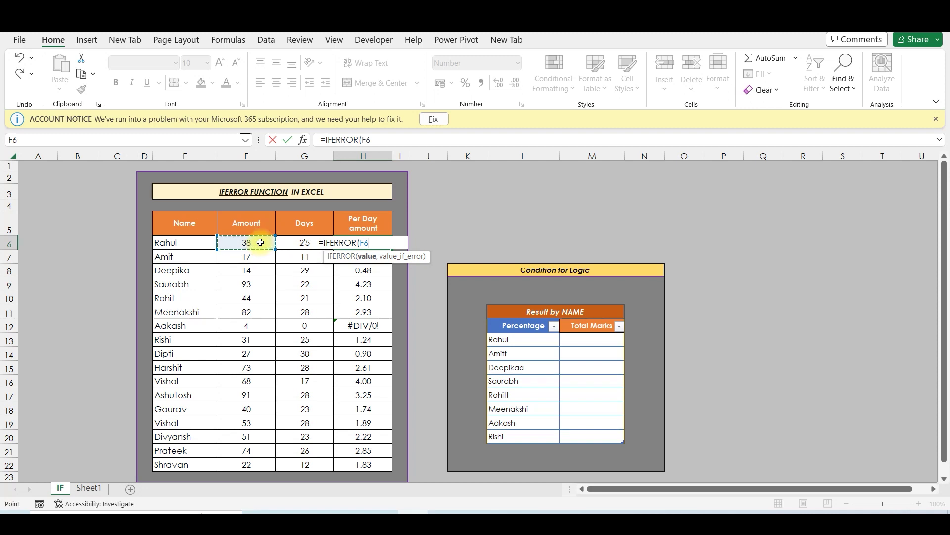
pyautogui.write('`')
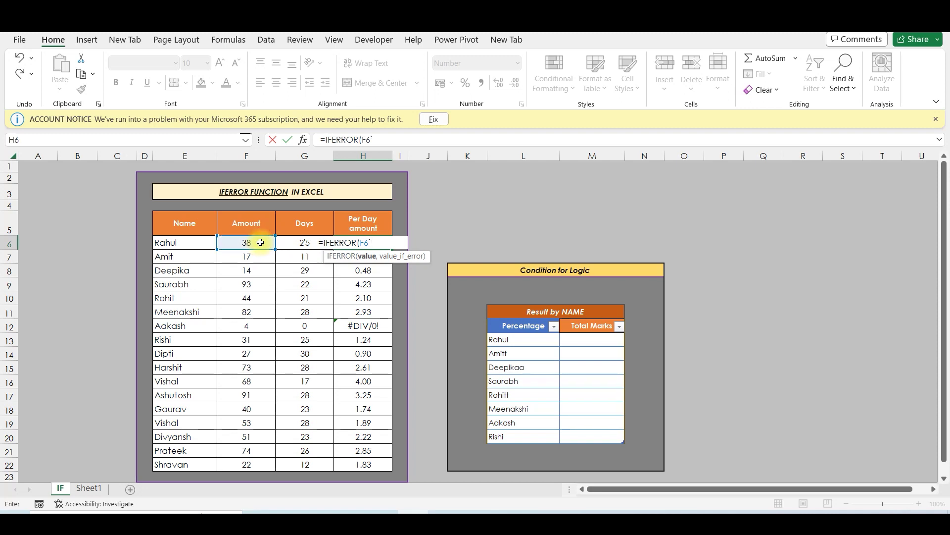
pyautogui.write('/G6')
# Step: Complete the H6 IFERROR formula with "Invalid Entry" as the value if error
pyautogui.click(420, 140)
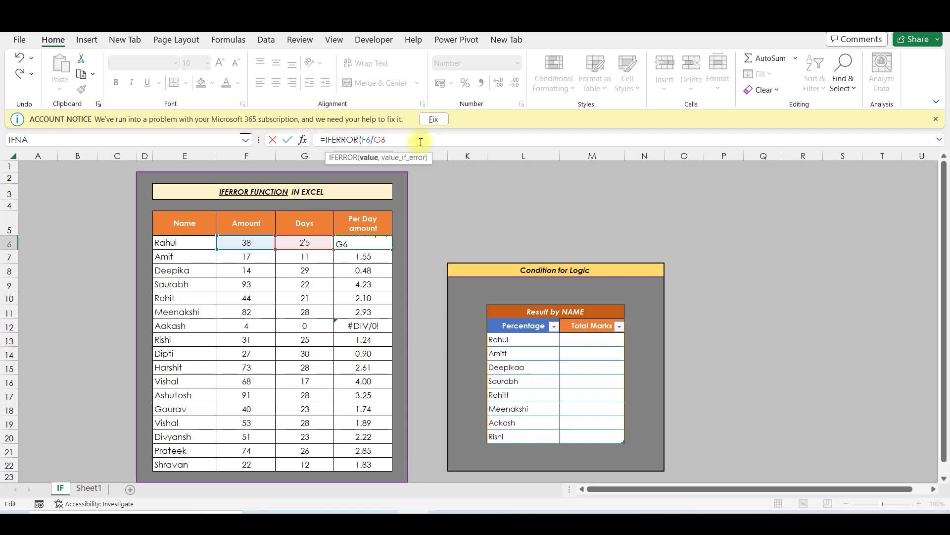
pyautogui.write(',')
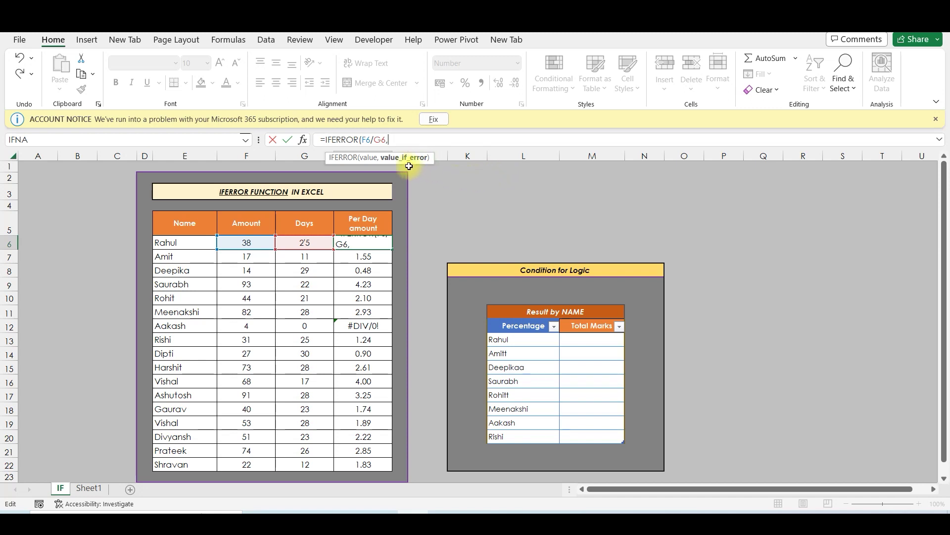
pyautogui.moveTo(363, 141); pyautogui.dragTo(385, 140)
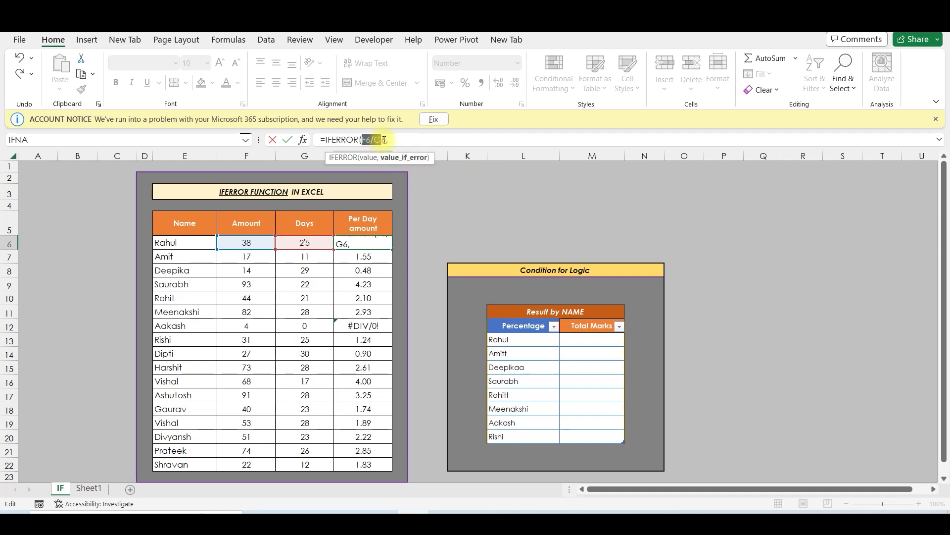
pyautogui.click(390, 141)
pyautogui.write('""')
pyautogui.press('BackSpace')
pyautogui.press('capslock')
pyautogui.write('N')
pyautogui.press('capslock')
pyautogui.write('n')
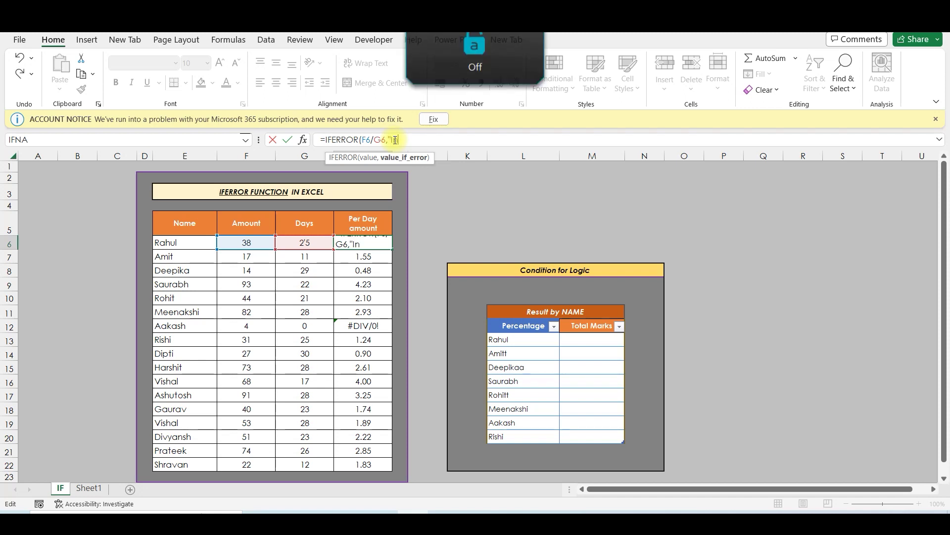
pyautogui.write('valid Entry"')
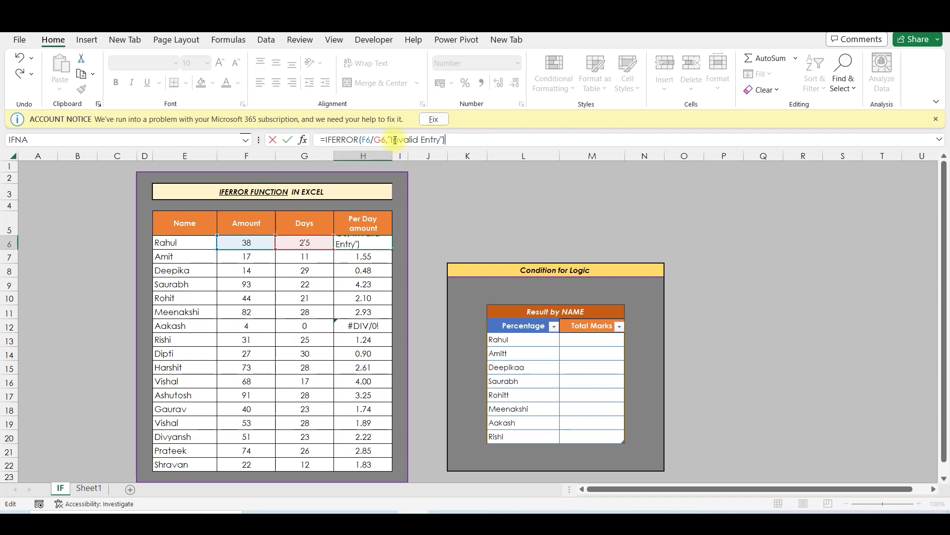
pyautogui.press('Return')
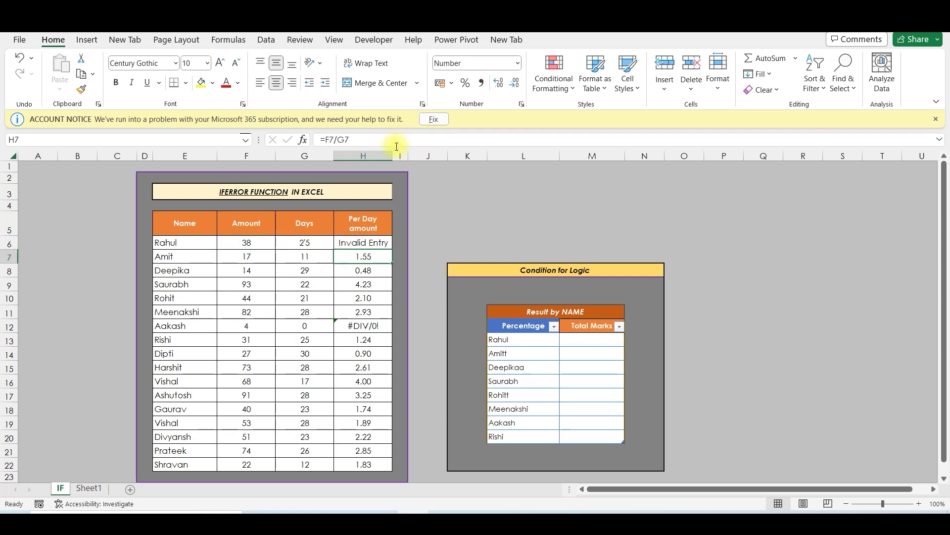
# Step: Fill the IFERROR formula from H6 down through H22 in the Per Day amount column and check the calculated cells
pyautogui.click(387, 244)
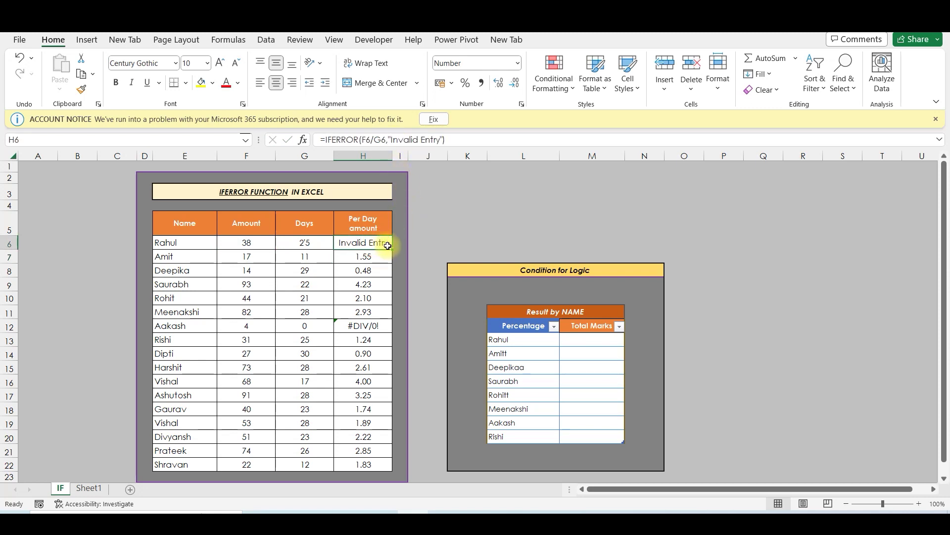
pyautogui.moveTo(391, 249); pyautogui.dragTo(370, 467)
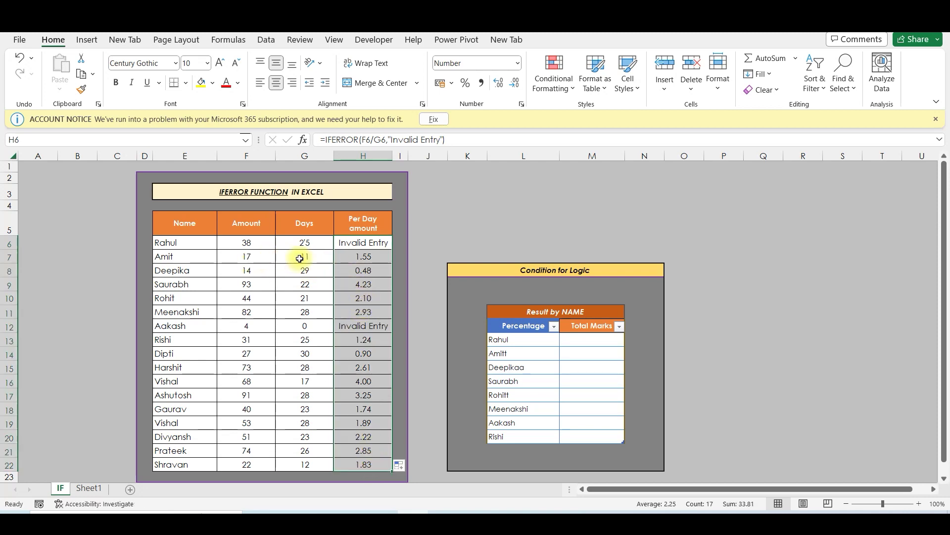
pyautogui.moveTo(364, 256); pyautogui.dragTo(365, 311)
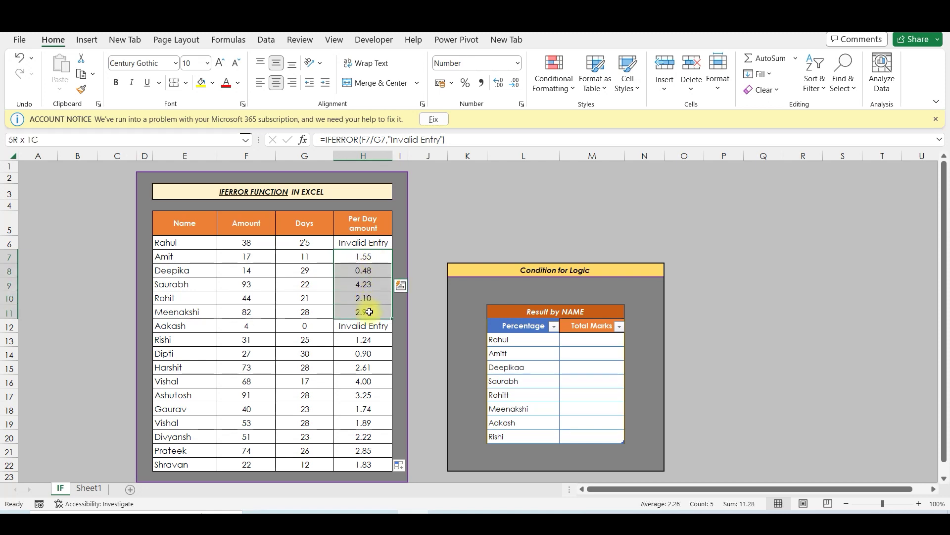
pyautogui.click(369, 243)
pyautogui.moveTo(393, 141); pyautogui.dragTo(436, 140)
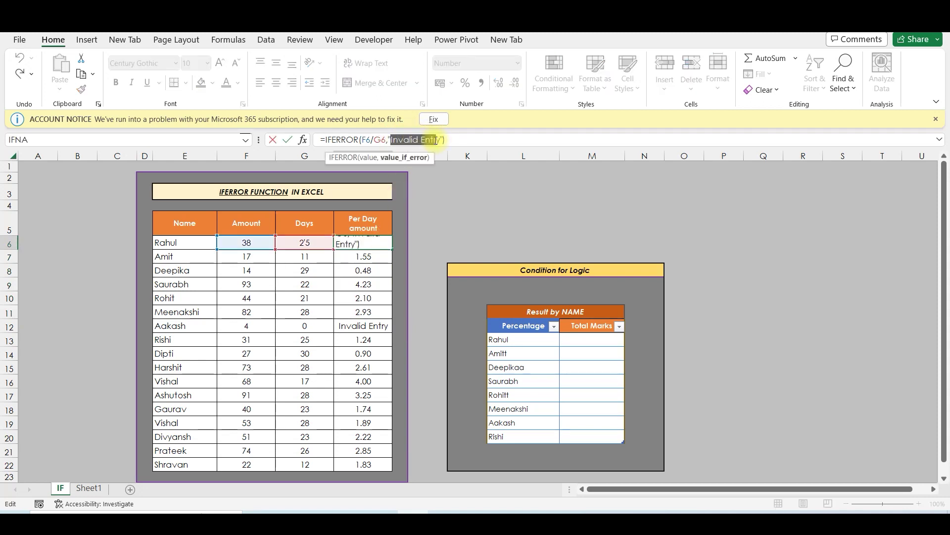
pyautogui.press('BackSpace')
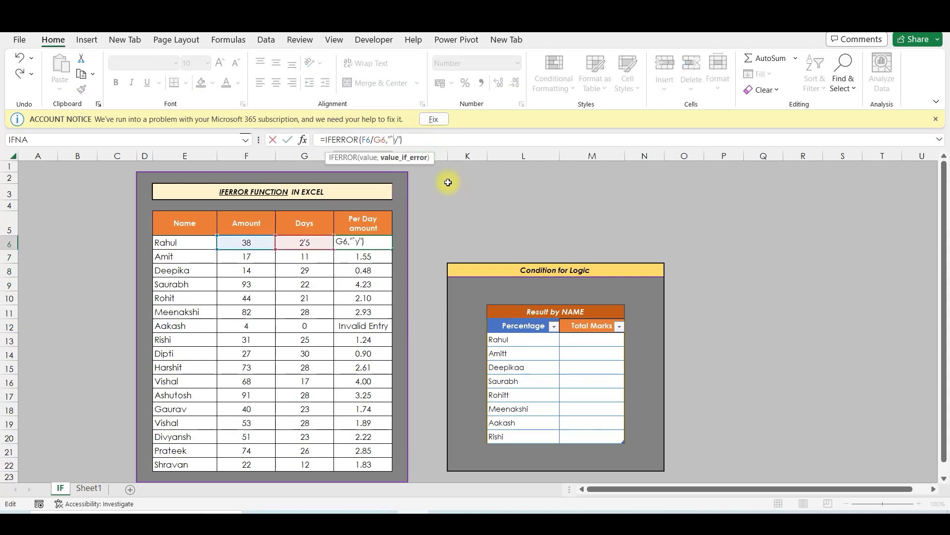
pyautogui.press('Escape')
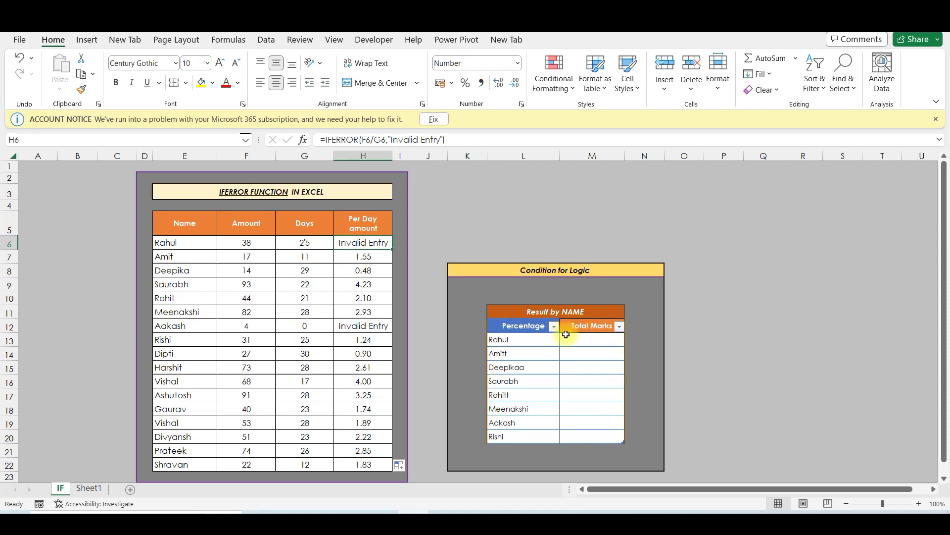
# Step: Copy the Name and Amount headers of the main table over the two column headers of the Result by NAME table, starting at L12
pyautogui.click(524, 326)
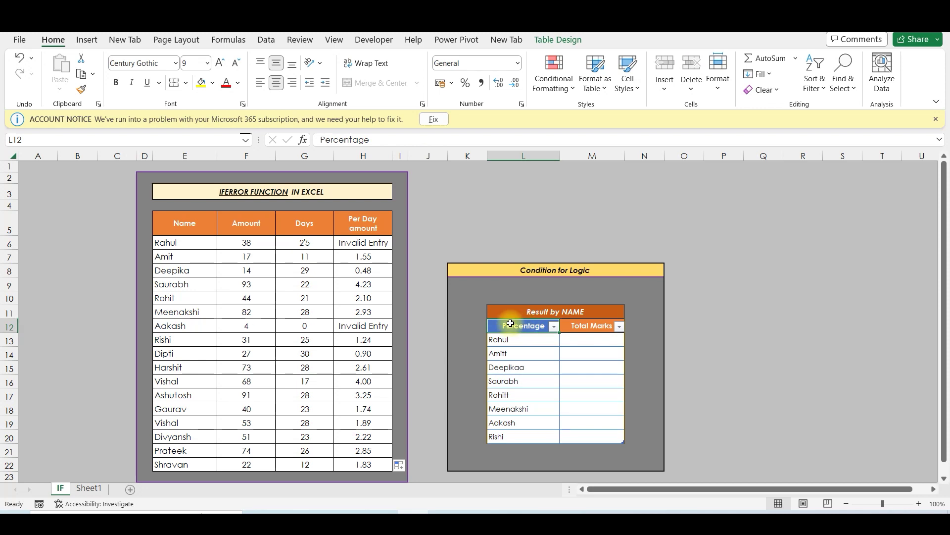
pyautogui.moveTo(179, 220); pyautogui.dragTo(230, 222)
pyautogui.hotkey('ctrl', 'c')
pyautogui.click(525, 326)
pyautogui.hotkey('ctrl', 'v')
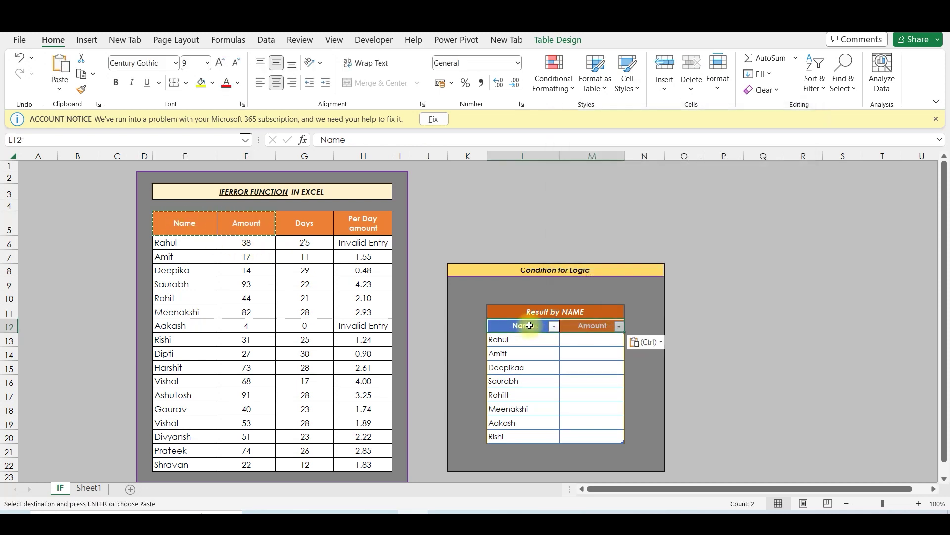
# Step: Begin a VLOOKUP formula in M13 of the Result by NAME table, using the row's Name cell as the lookup value
pyautogui.click(526, 340)
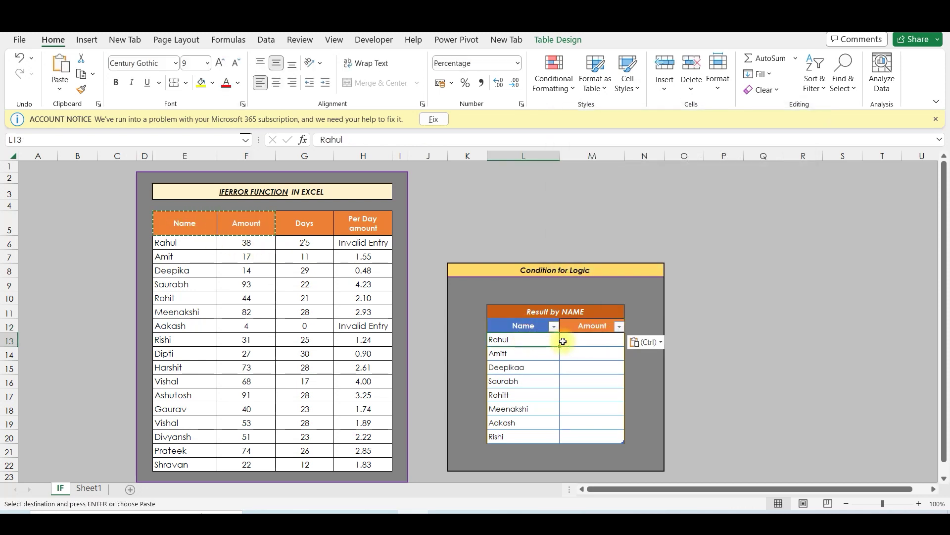
pyautogui.click(593, 340)
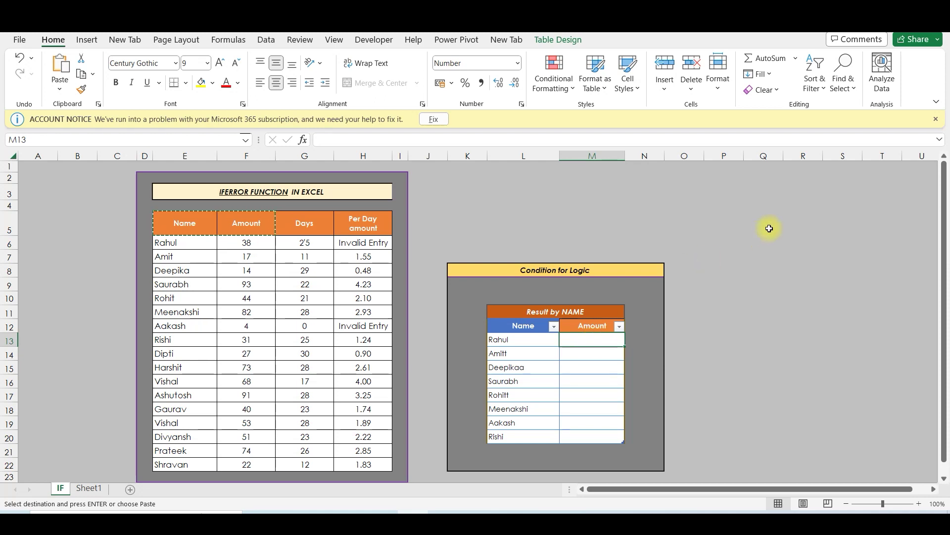
pyautogui.write('=vlook')
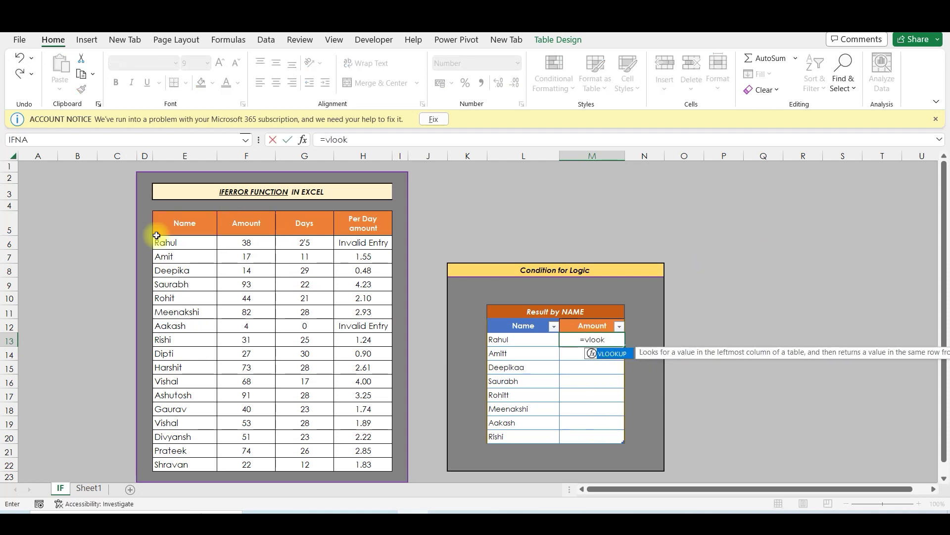
pyautogui.press('Tab')
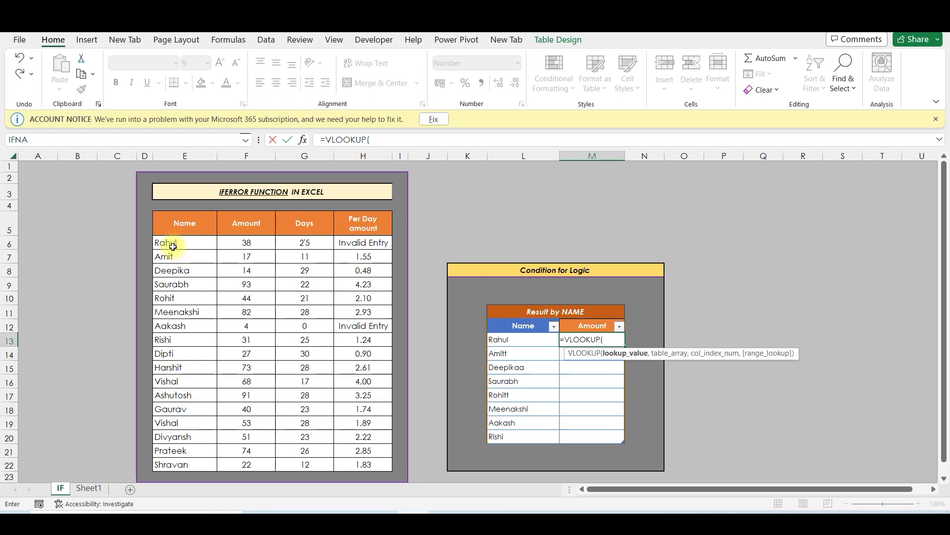
pyautogui.moveTo(163, 241); pyautogui.dragTo(248, 245)
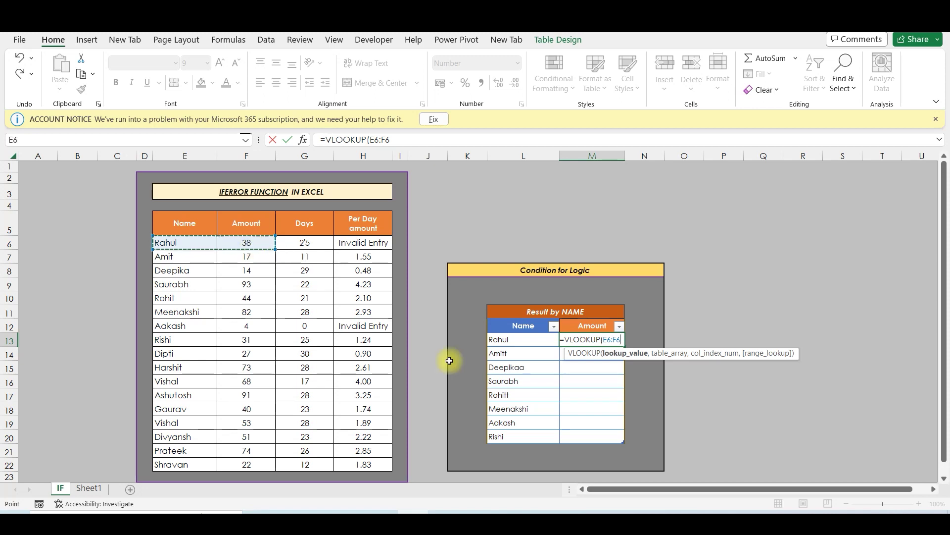
pyautogui.click(516, 342)
pyautogui.write(',')
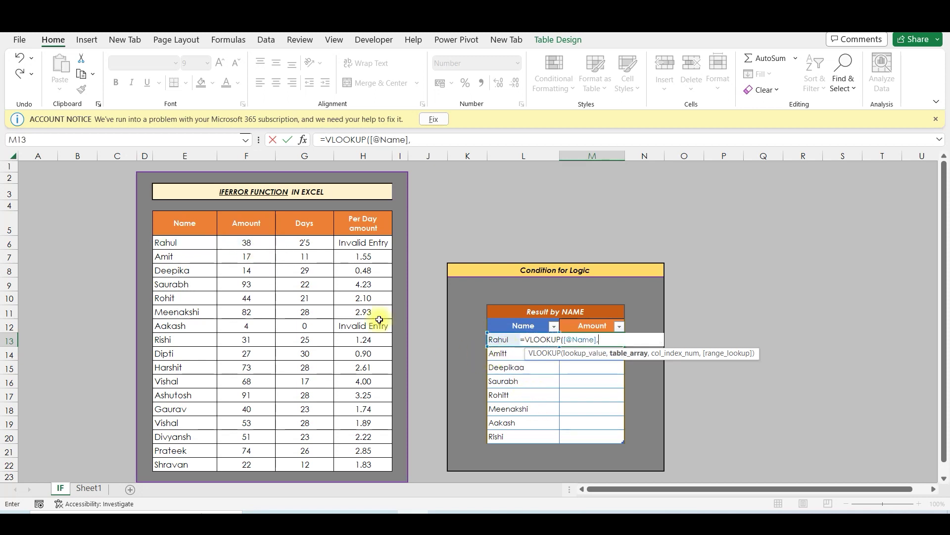
# Step: Complete the M13 VLOOKUP formula with the absolute table range $E$6:$F$22, column index 2 and exact match 0
pyautogui.moveTo(167, 243); pyautogui.dragTo(246, 461)
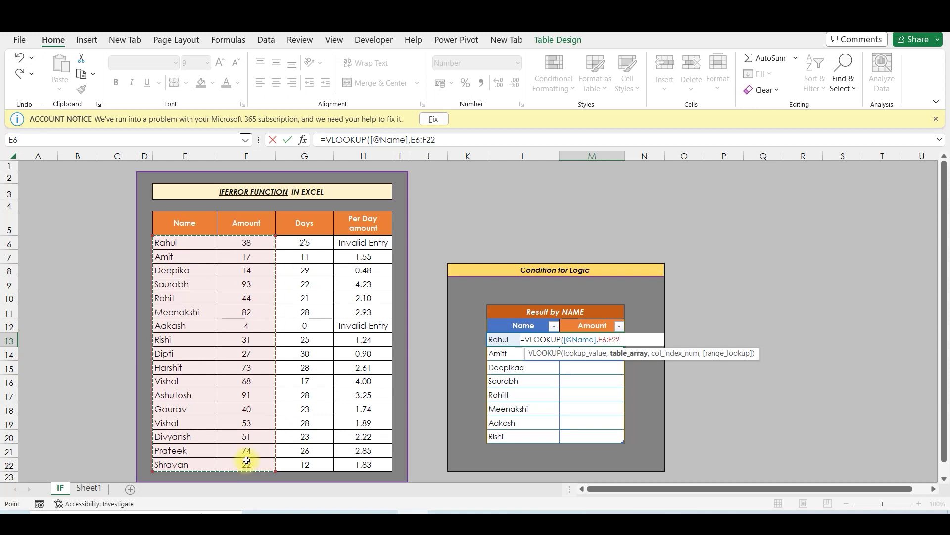
pyautogui.press('F4')
pyautogui.write(',')
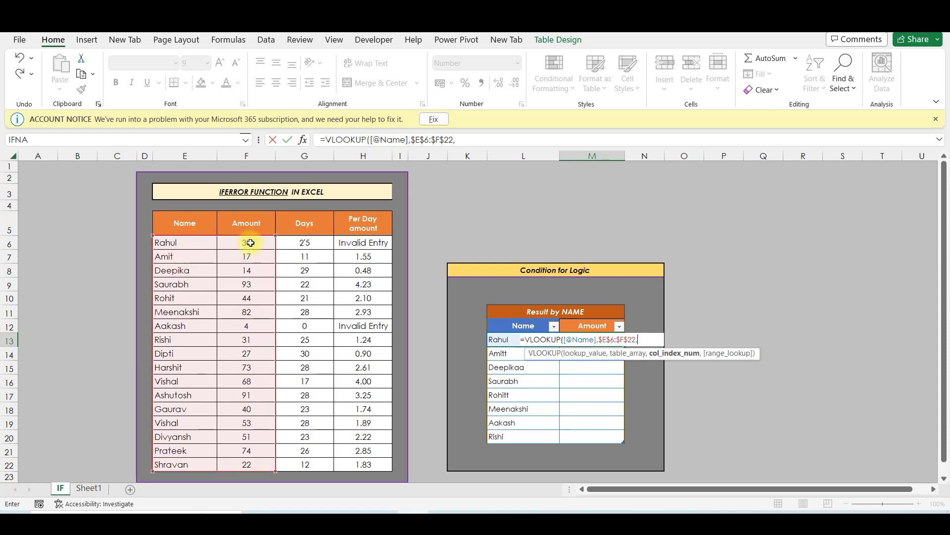
pyautogui.write('2,')
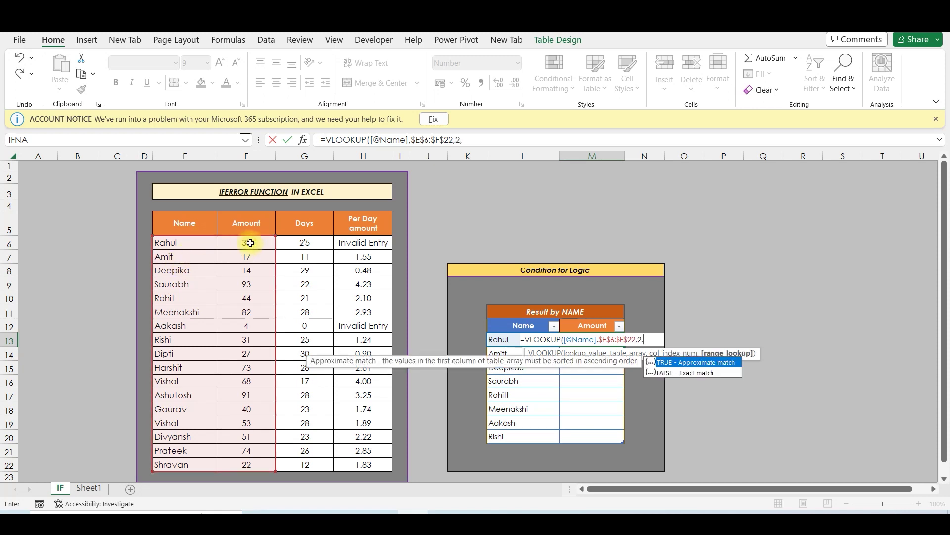
pyautogui.write('0)')
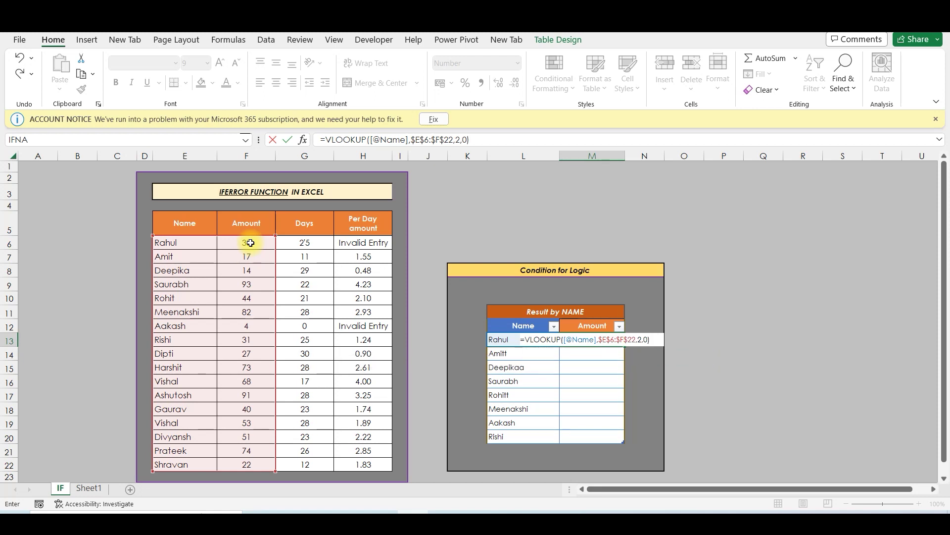
pyautogui.press('Return')
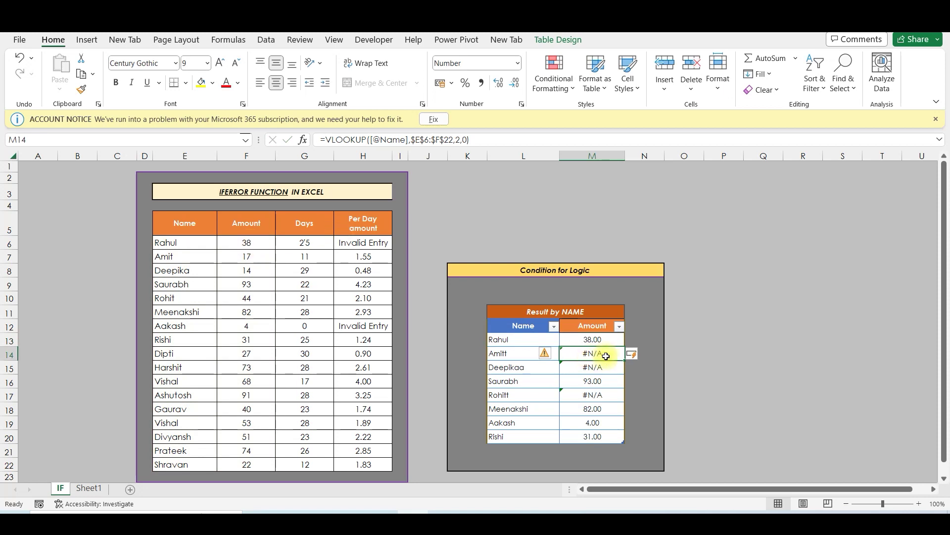
# Step: Compare the names of the #N/A rows in the Result by NAME table with the spellings in the main table's Name column
pyautogui.moveTo(605, 357); pyautogui.dragTo(606, 367)
pyautogui.moveTo(526, 354); pyautogui.dragTo(604, 371)
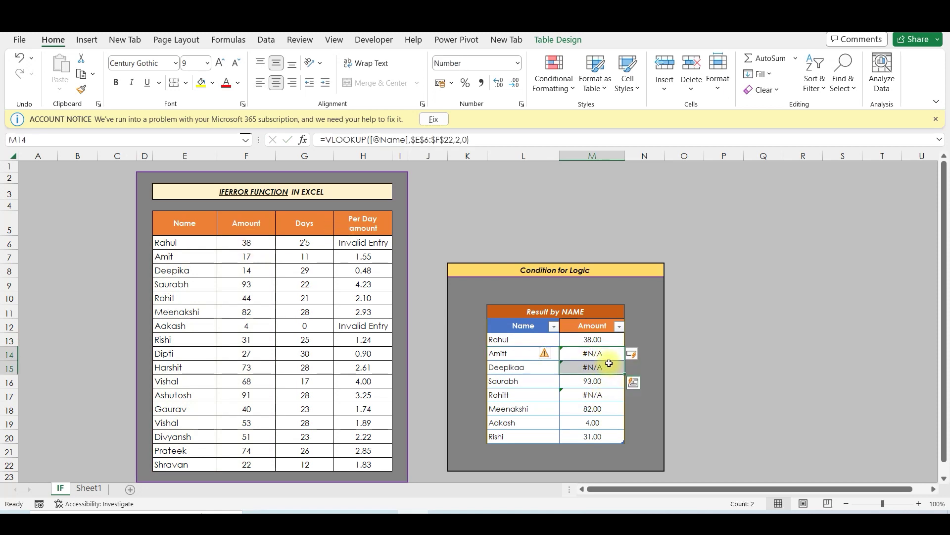
pyautogui.click(544, 354)
pyautogui.moveTo(197, 241); pyautogui.dragTo(193, 461)
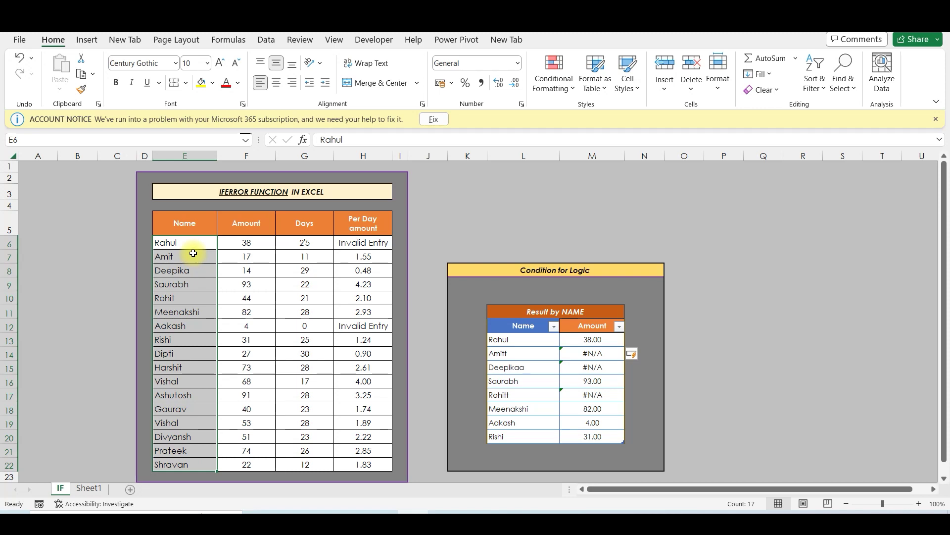
pyautogui.click(521, 354)
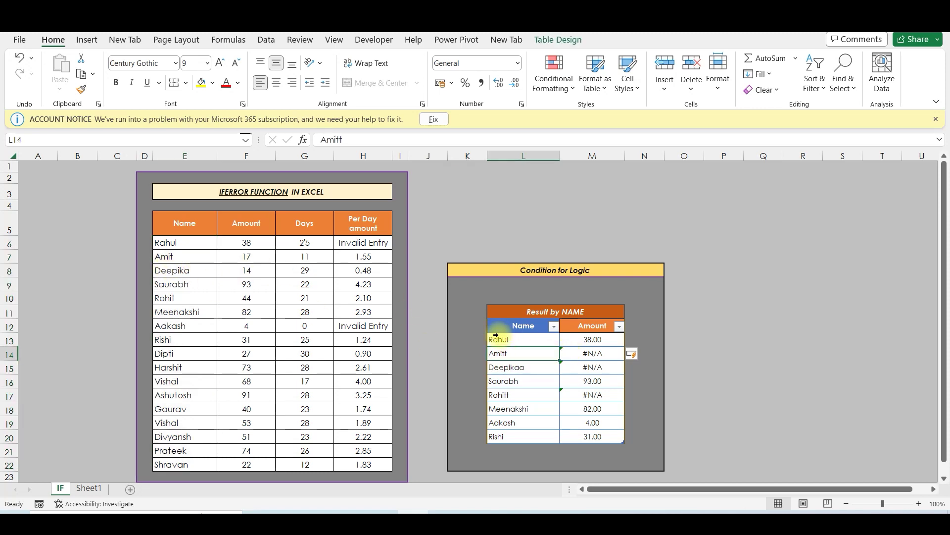
pyautogui.click(182, 258)
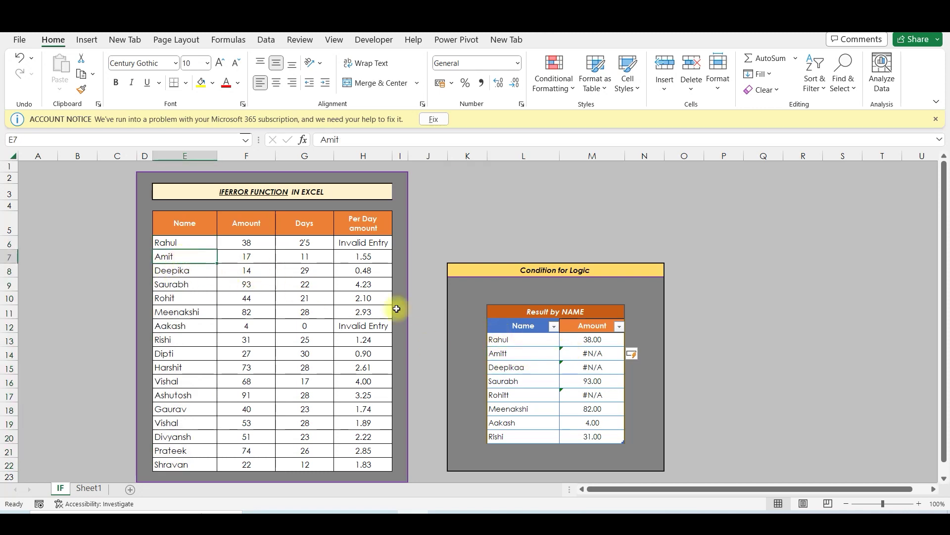
pyautogui.click(523, 395)
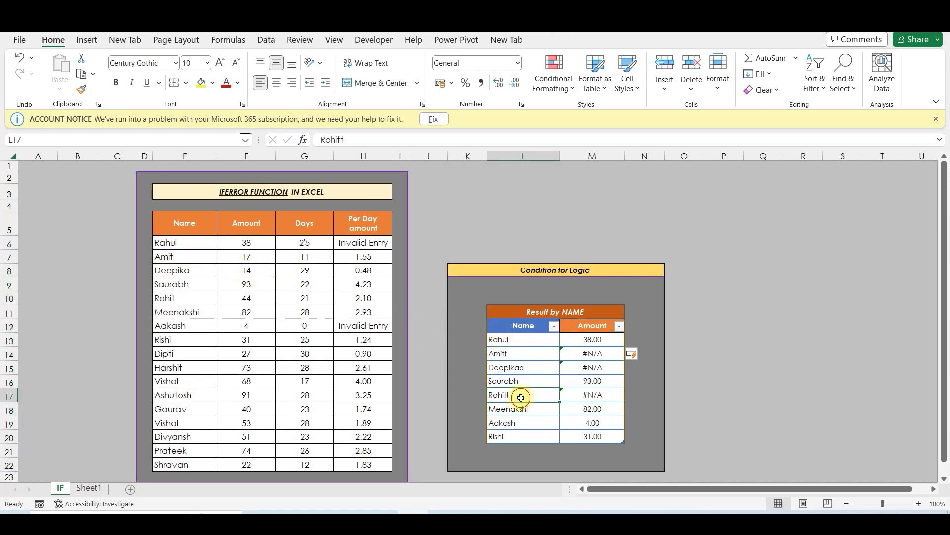
pyautogui.click(192, 298)
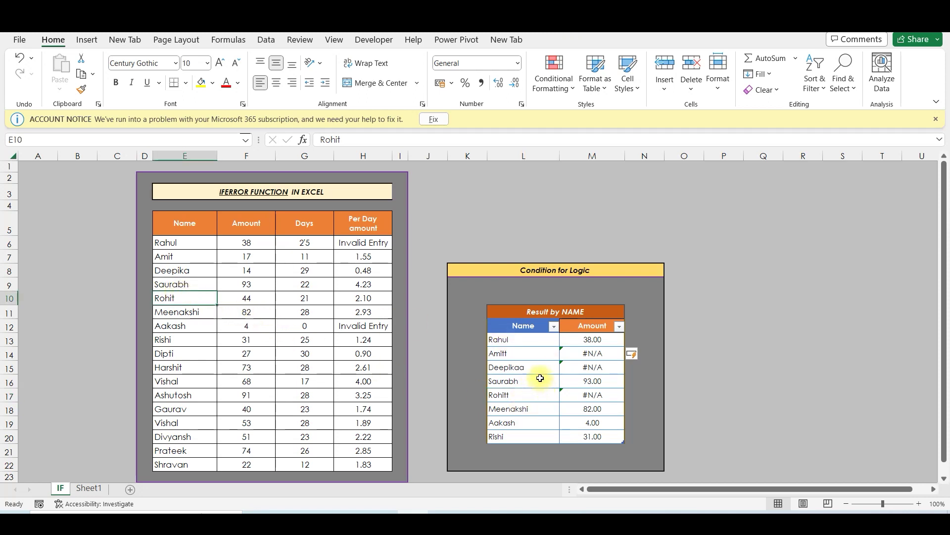
# Step: Wrap the VLOOKUP formula in M14 in an IFERROR function, using the lookup as its value argument
pyautogui.click(592, 353)
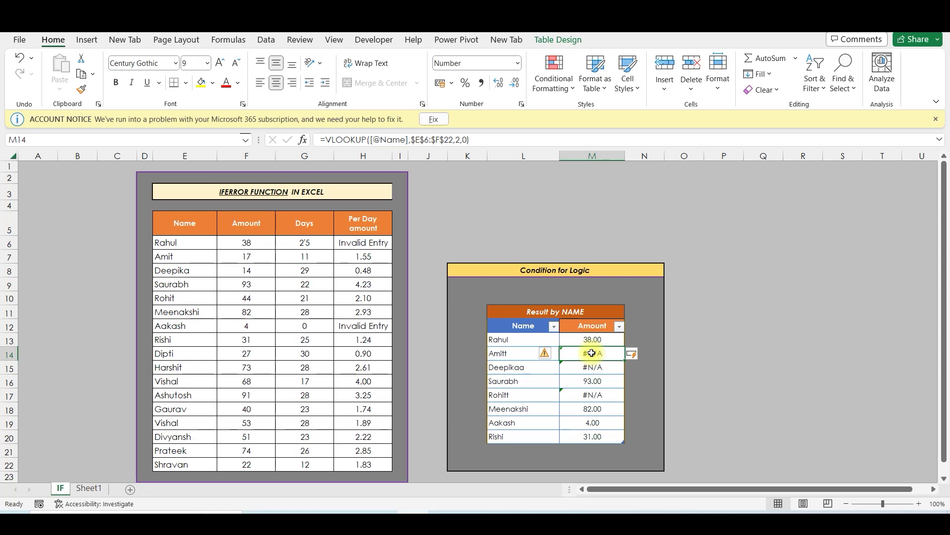
pyautogui.click(326, 141)
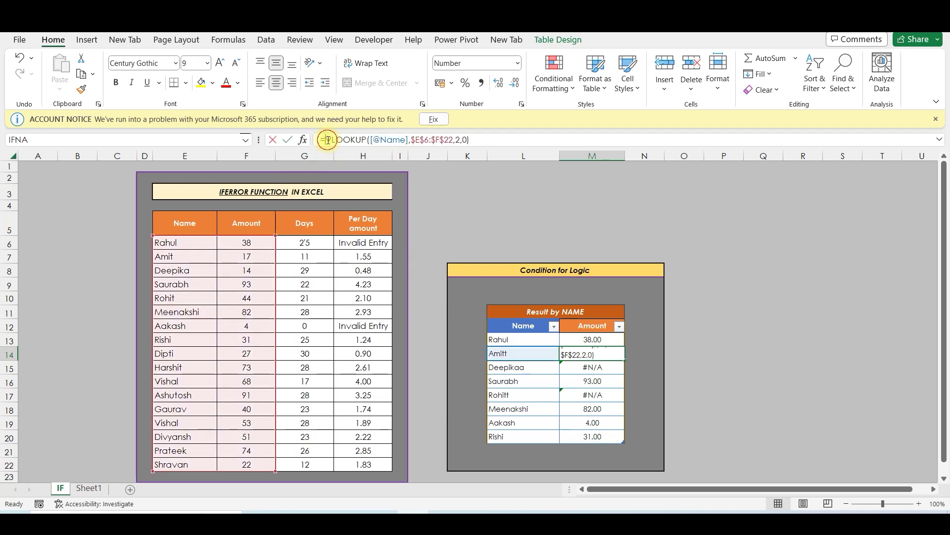
pyautogui.write('IFE')
pyautogui.press('Tab')
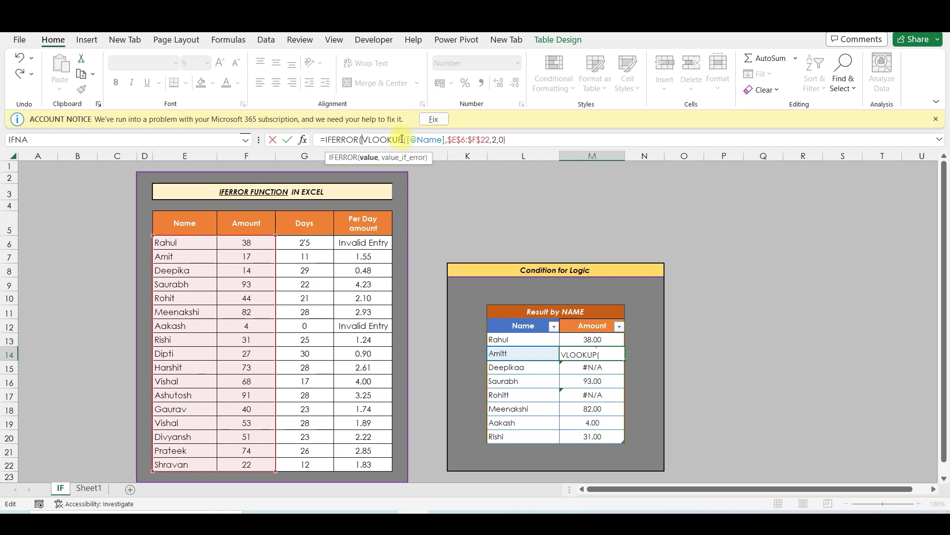
pyautogui.click(539, 143)
pyautogui.write(',')
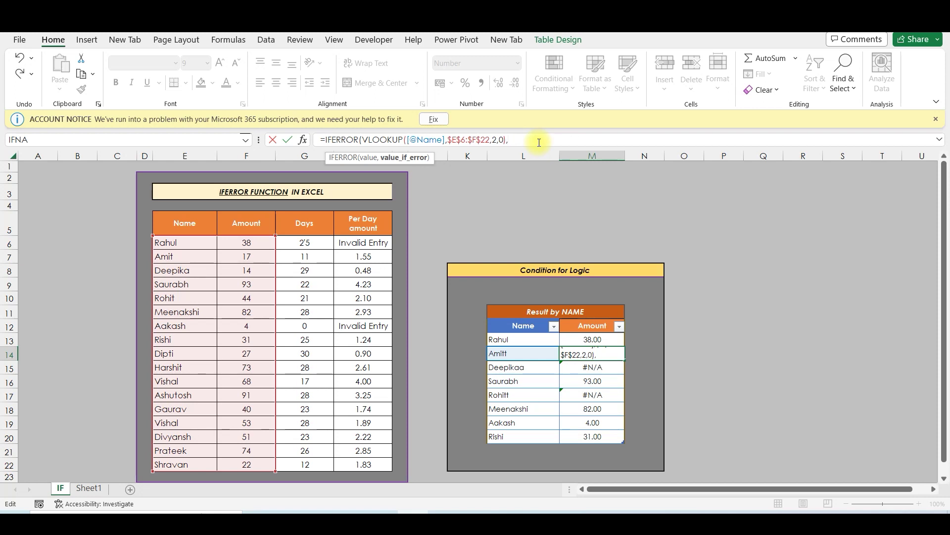
# Step: Complete the M14 IFERROR formula with "Not available" as the value if error, and check the Amount results against the main table
pyautogui.write('"')
pyautogui.press('capslock')
pyautogui.write('N')
pyautogui.press('capslock')
pyautogui.write('ot available"')
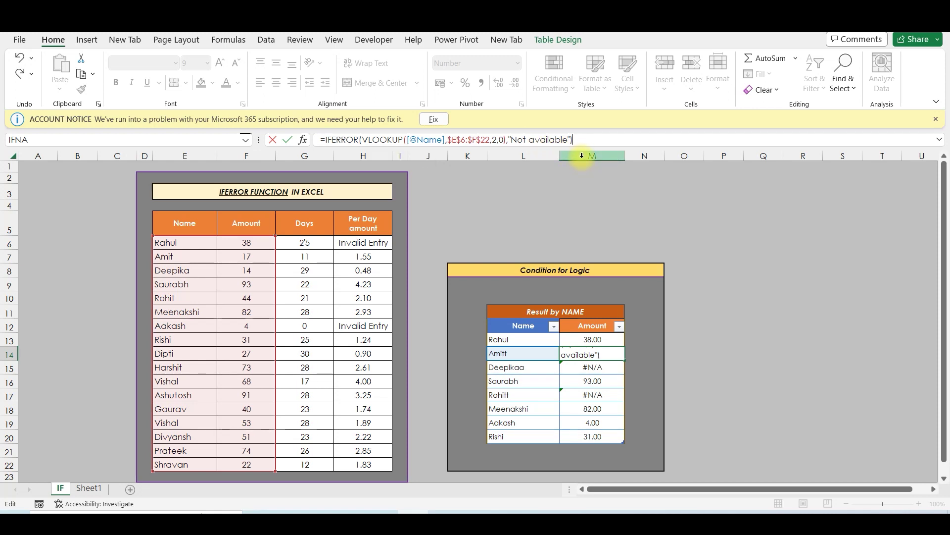
pyautogui.press('Return')
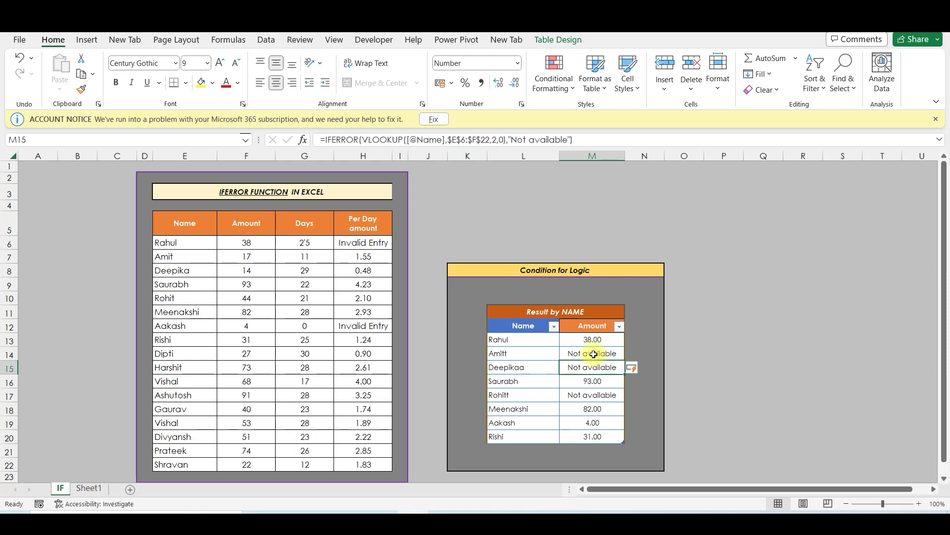
pyautogui.moveTo(594, 353); pyautogui.dragTo(611, 365)
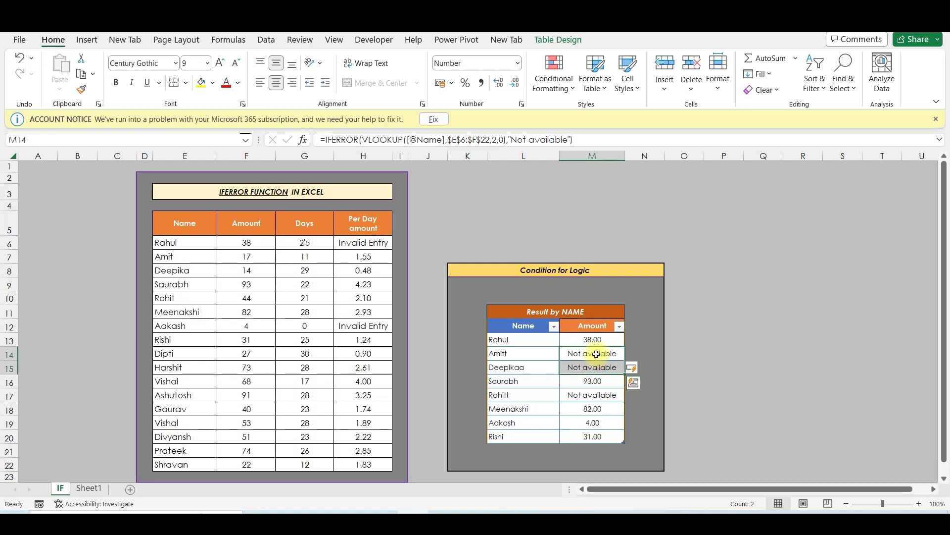
pyautogui.click(585, 341)
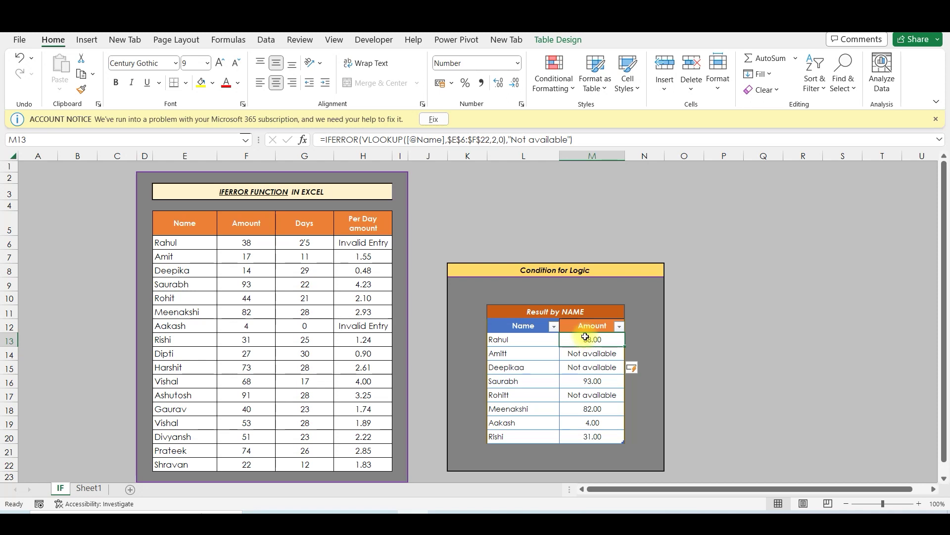
pyautogui.moveTo(186, 241); pyautogui.dragTo(247, 340)
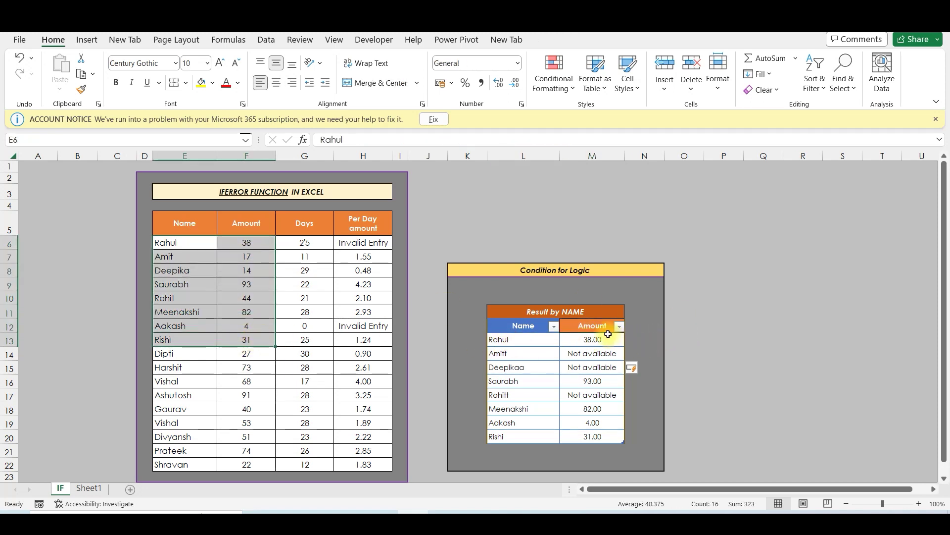
pyautogui.click(597, 339)
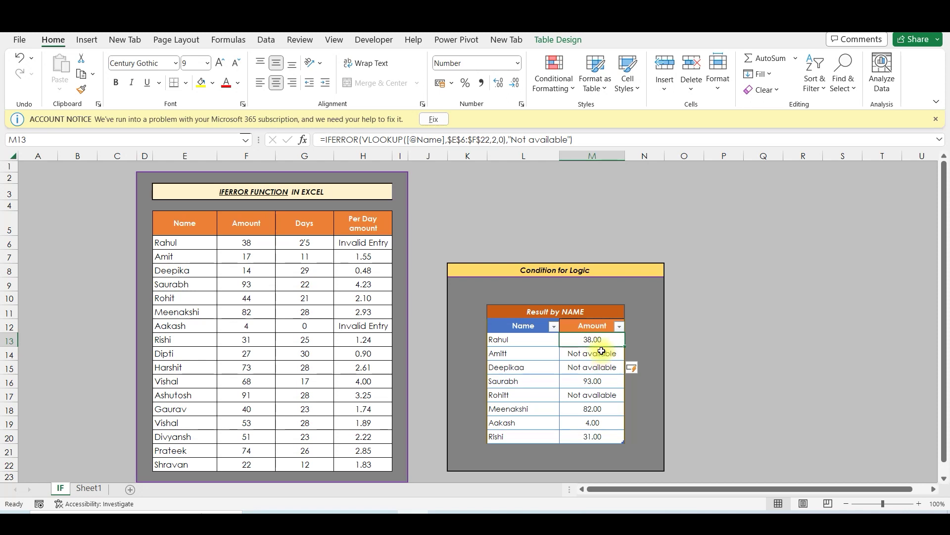